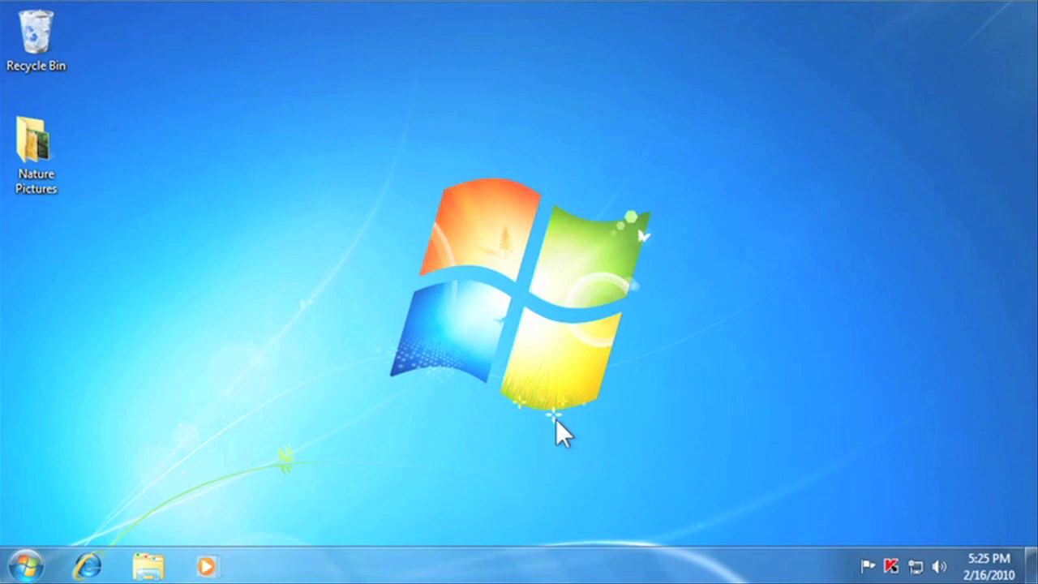
# - Open the Libraries window and include the Nature Pictures desktop folder in the Pictures library
pyautogui.click(140, 566)
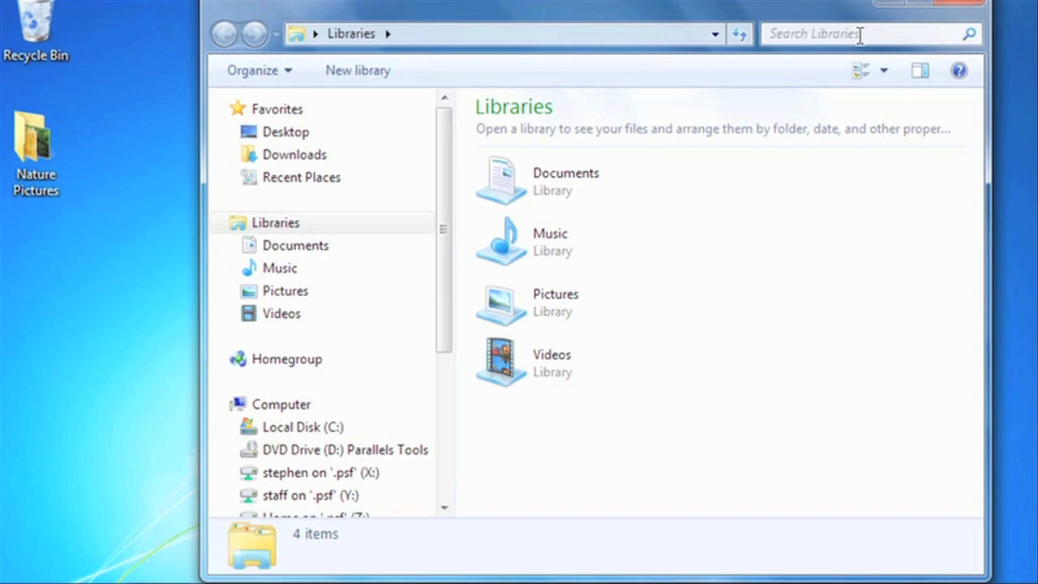
pyautogui.click(42, 134)
pyautogui.rightClick(45, 146)
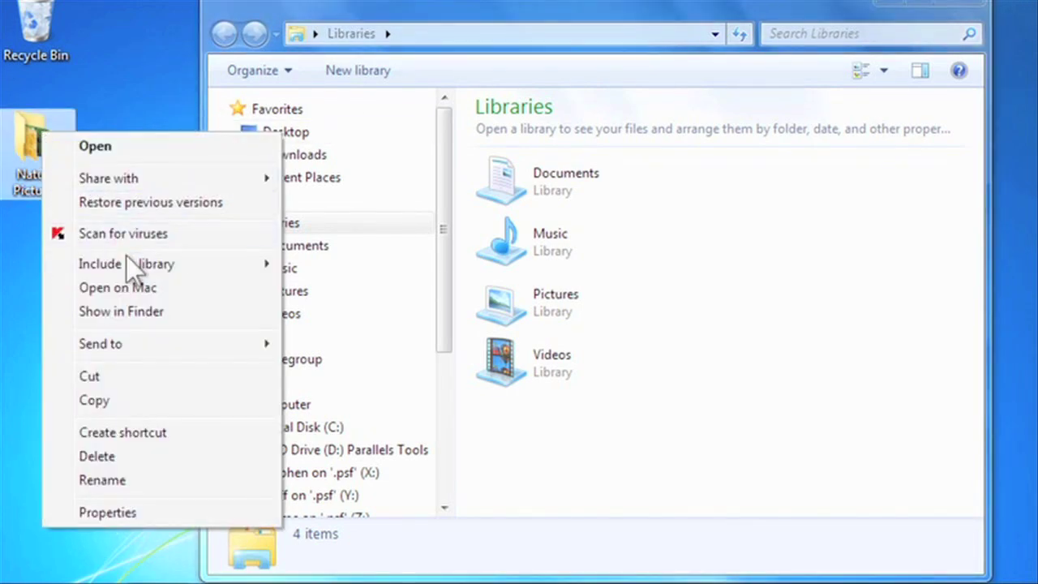
pyautogui.moveTo(131, 268)
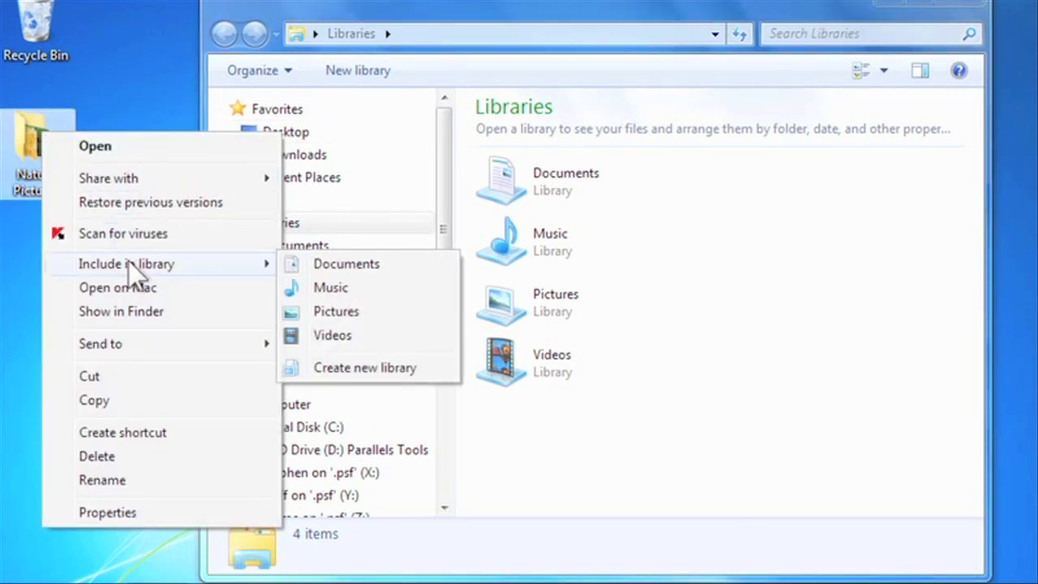
pyautogui.click(307, 309)
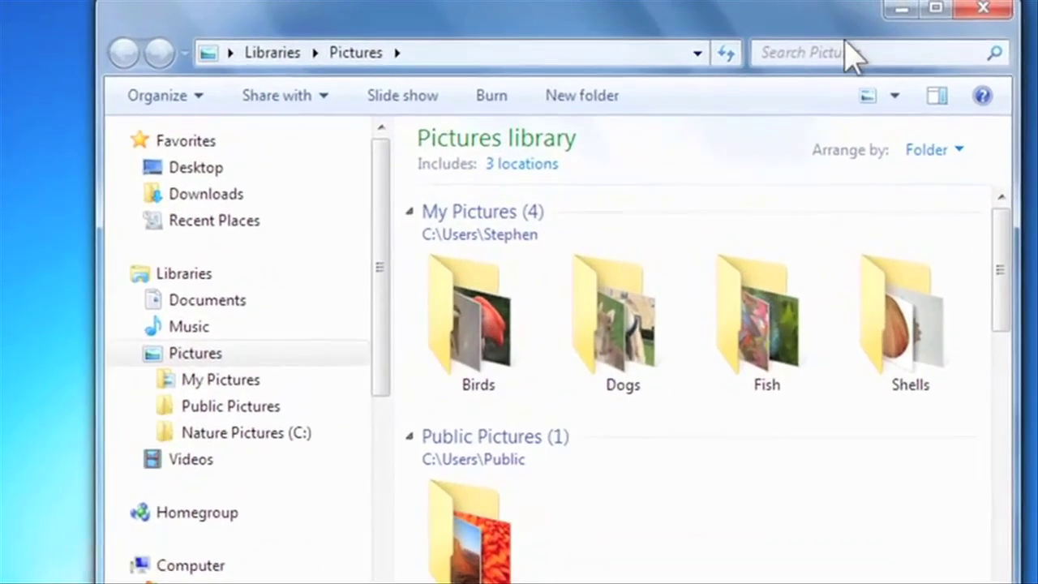
# - Search the Pictures library for "rose"
pyautogui.click(849, 54)
pyautogui.write('rose')
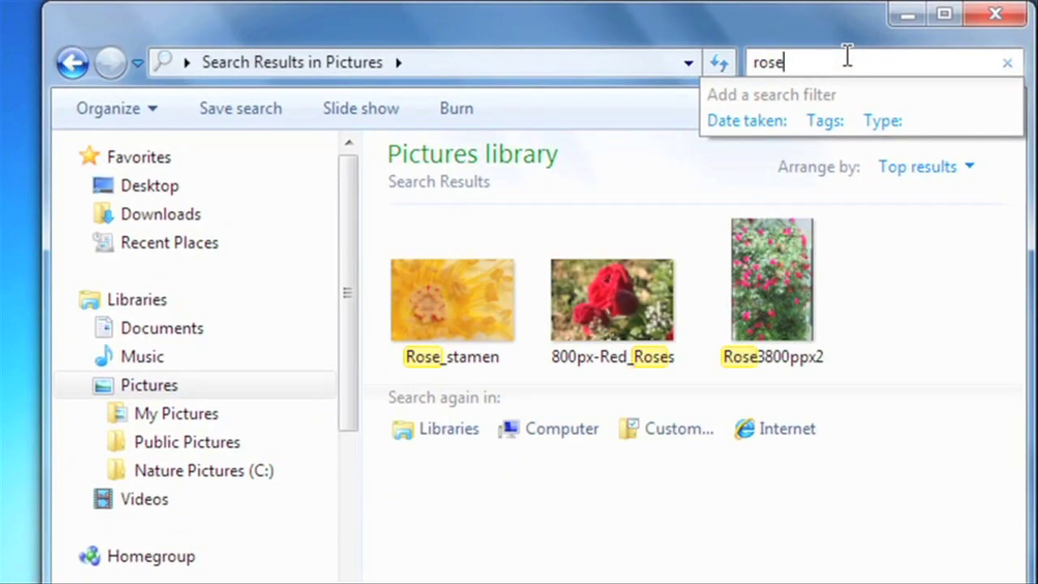
pyautogui.press('Return')
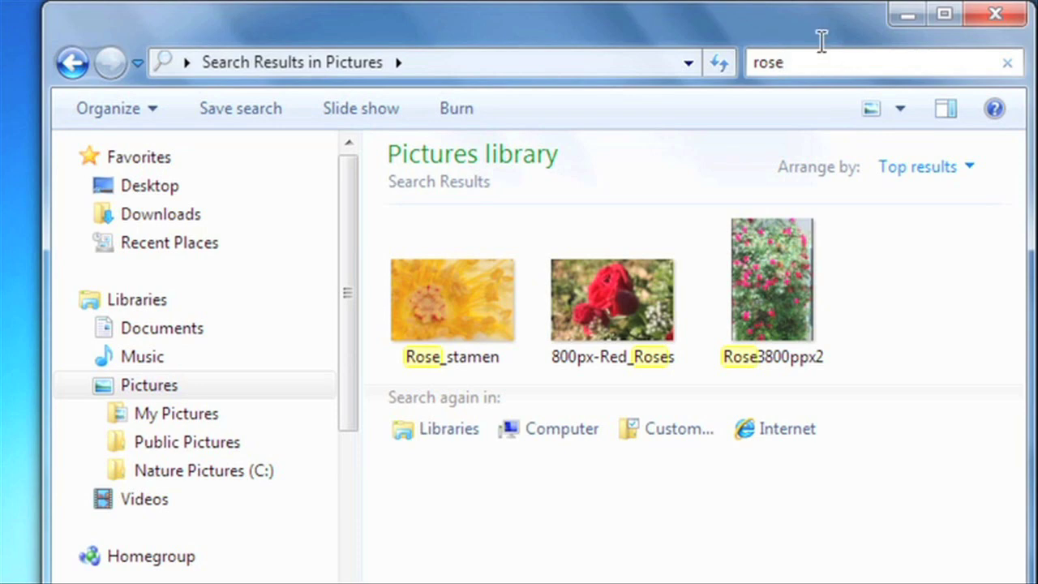
# - Add the tag "yellow" to the 450px-Blooms picture in the Nature Pictures folder and save it
pyautogui.click(233, 426)
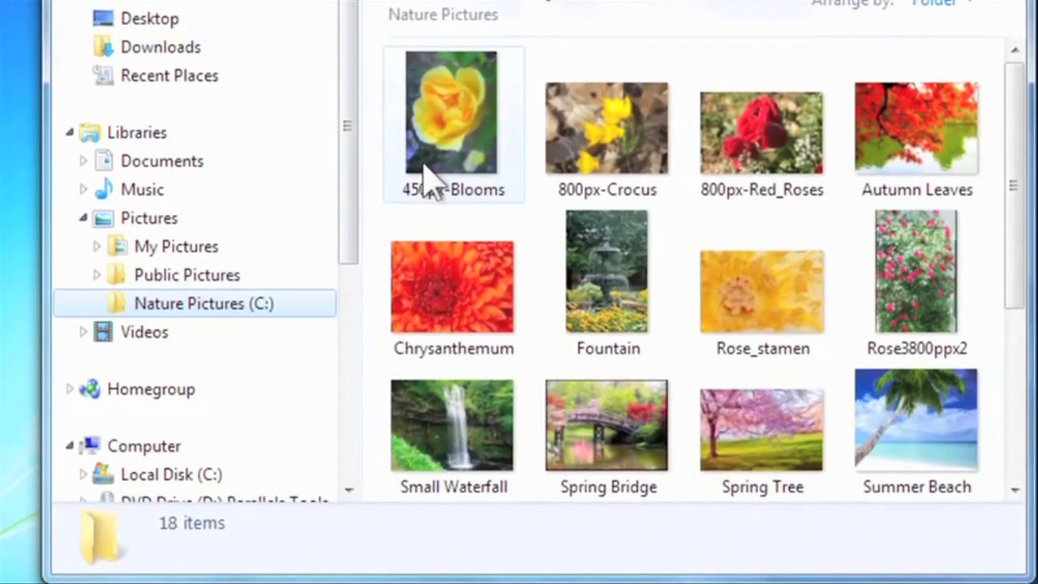
pyautogui.click(430, 162)
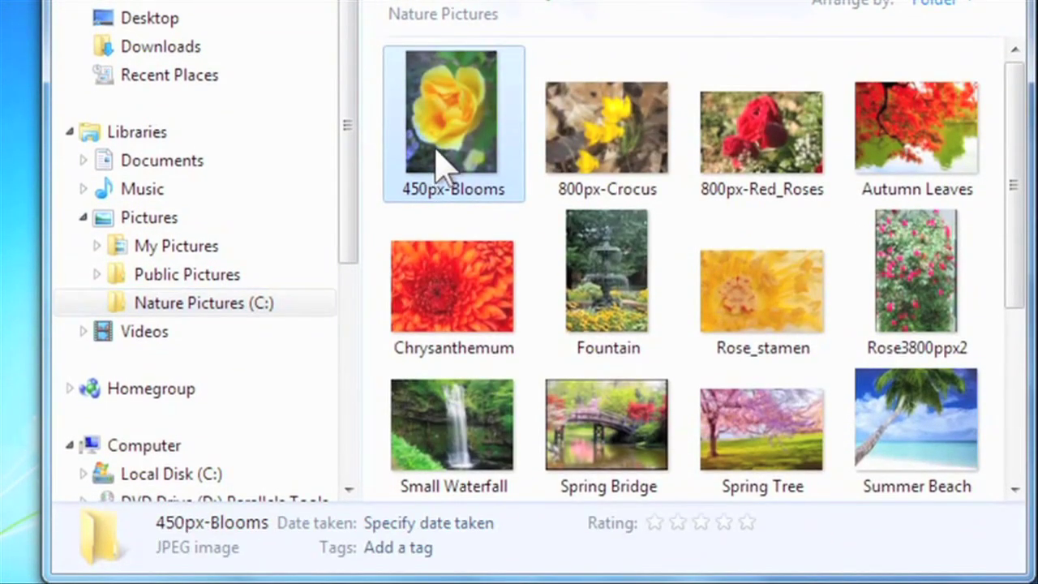
pyautogui.click(374, 548)
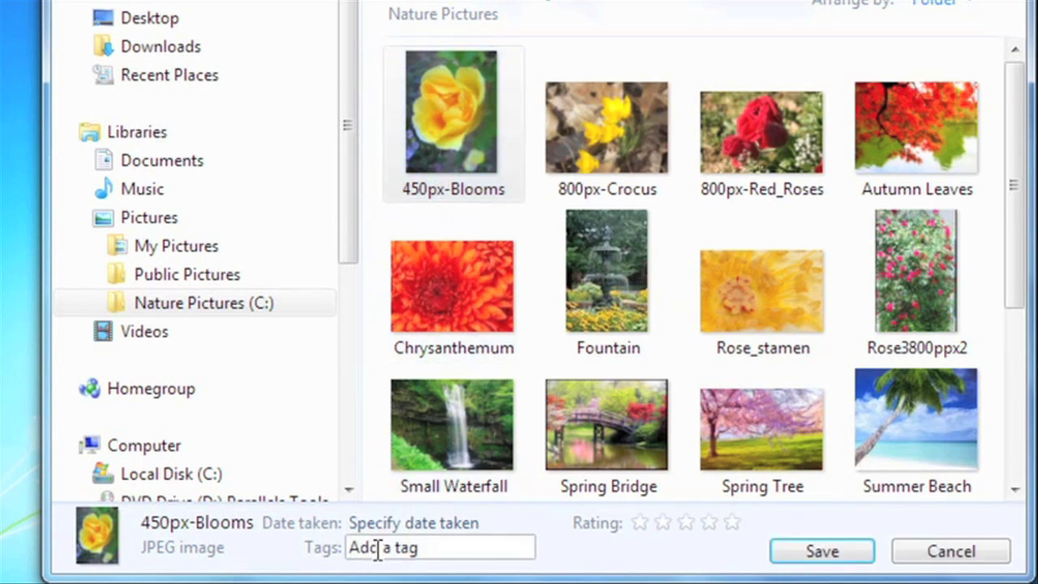
pyautogui.write('yellow;')
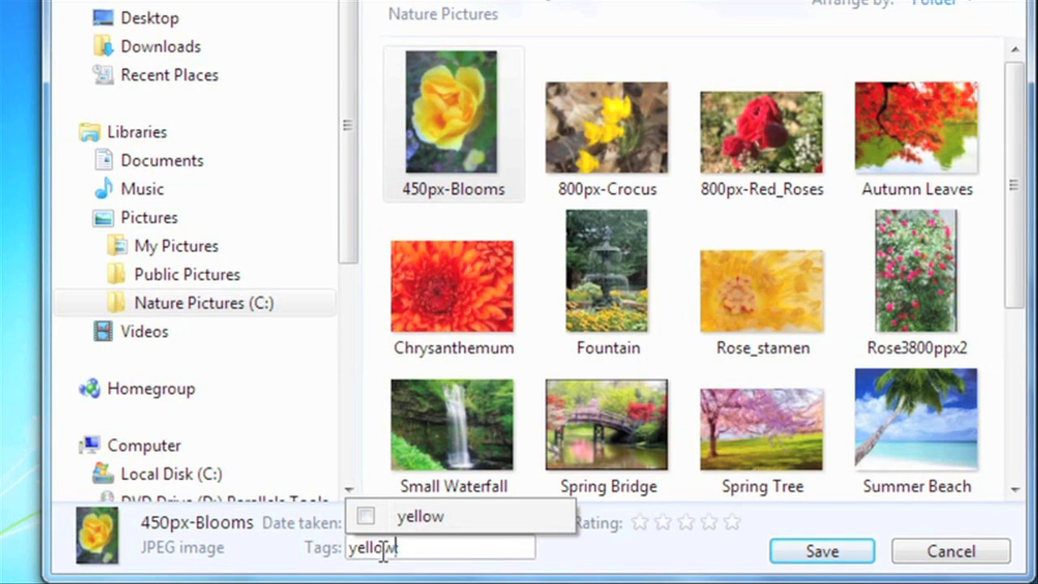
pyautogui.click(811, 553)
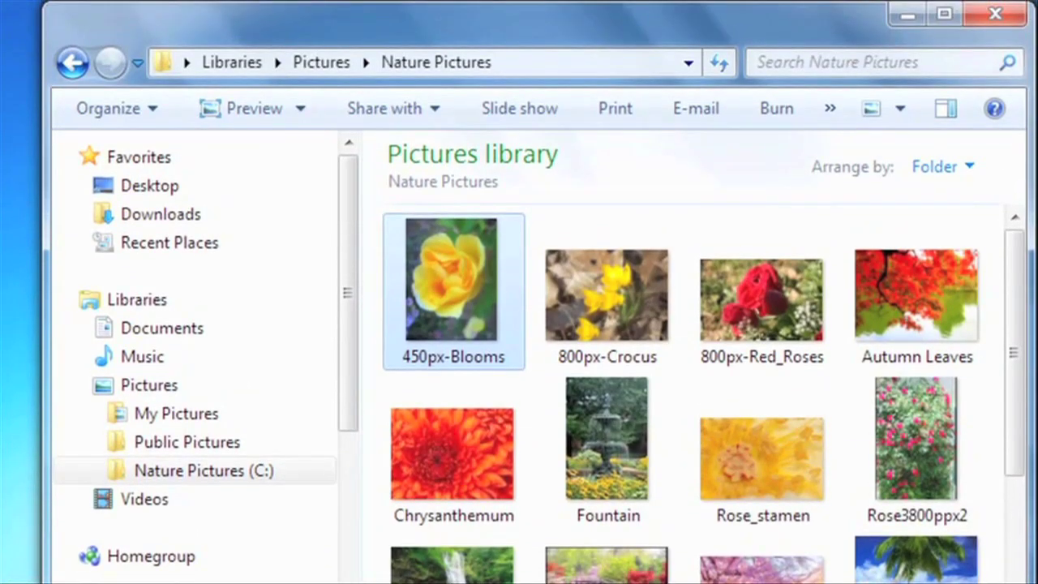
# - Search the Nature Pictures folder for "yellow"
pyautogui.click(948, 61)
pyautogui.write('yellow')
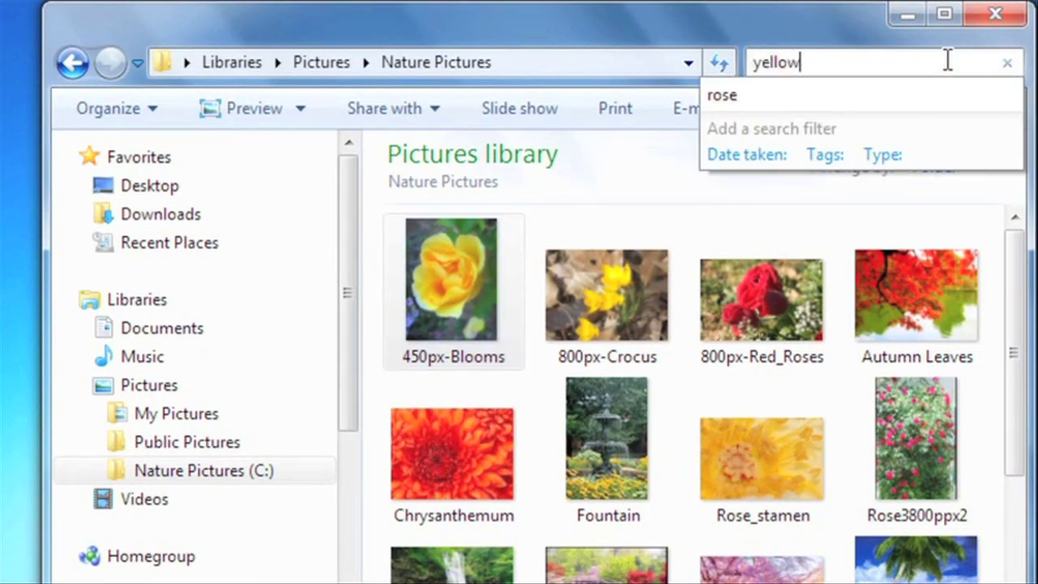
# - Replace the search term with "red" and filter the pictures by date taken "Earlier this year"
pyautogui.press('BackSpace')
pyautogui.press('BackSpace')
pyautogui.press('BackSpace')
pyautogui.press('BackSpace')
pyautogui.press('BackSpace')
pyautogui.press('BackSpace')
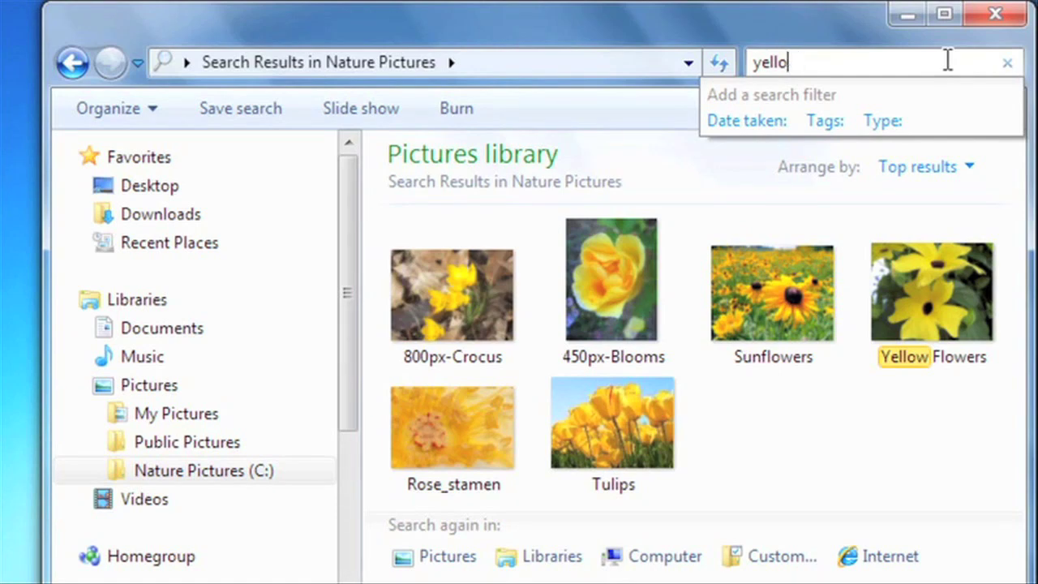
pyautogui.write('red')
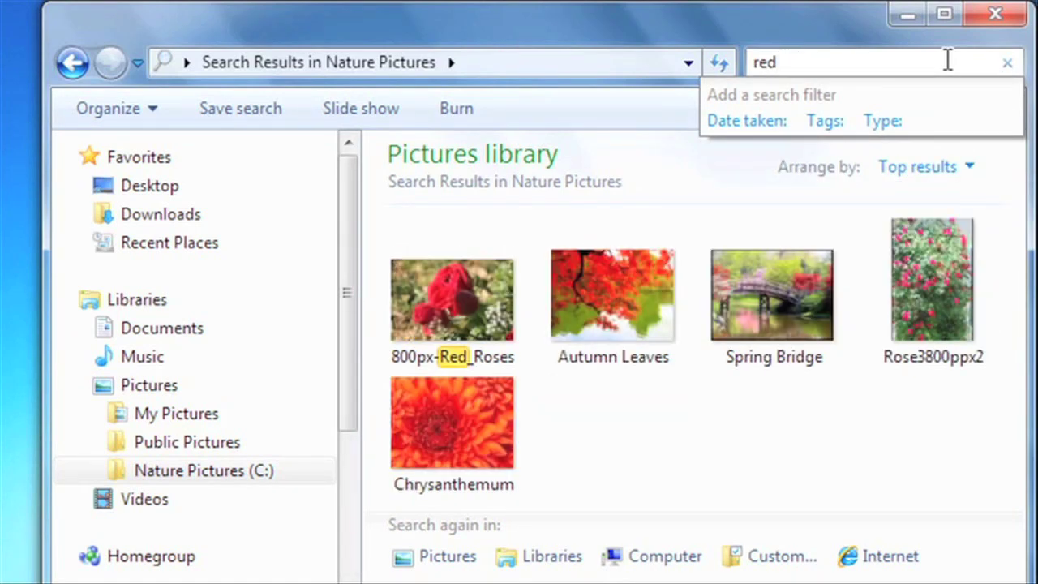
pyautogui.click(771, 138)
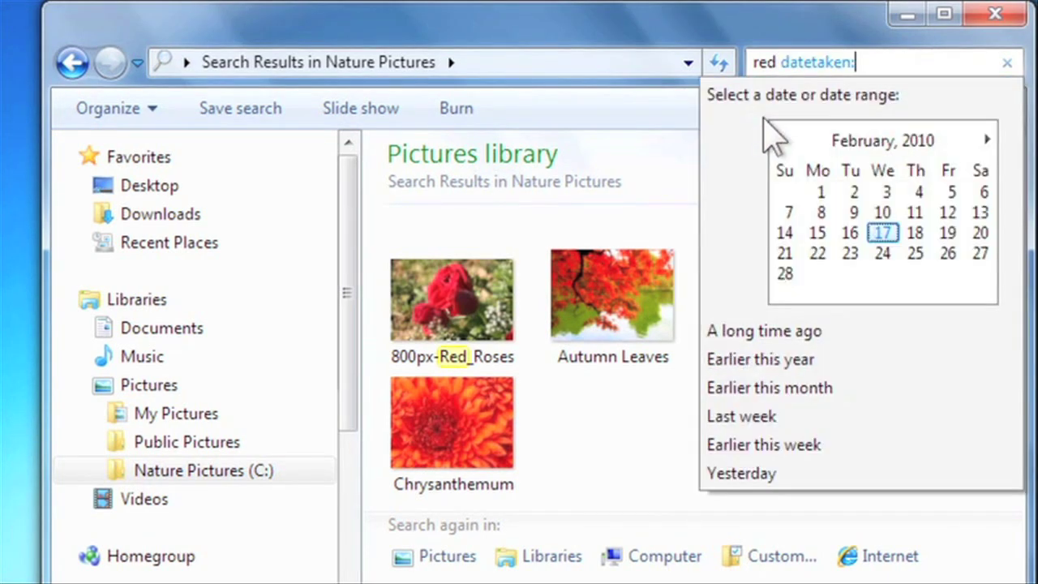
pyautogui.click(792, 362)
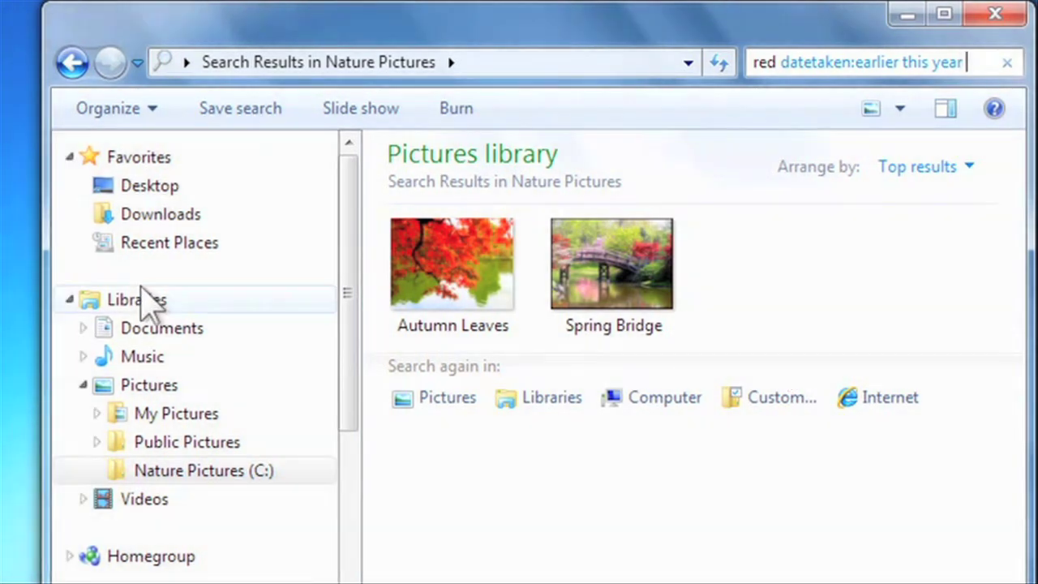
# - Create a new library named "Africa" under Libraries
pyautogui.click(144, 302)
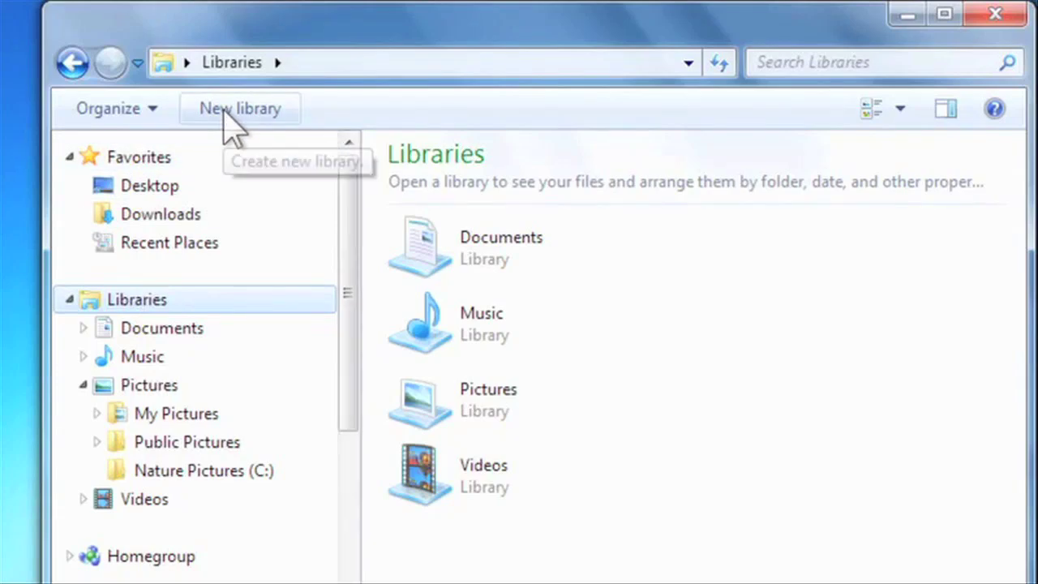
pyautogui.click(235, 114)
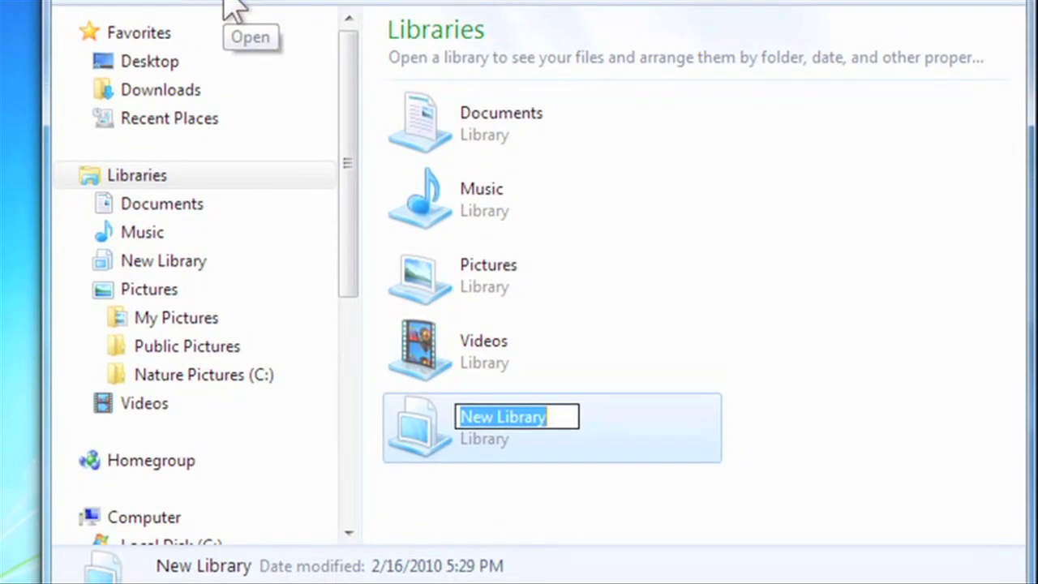
pyautogui.write('Africa')
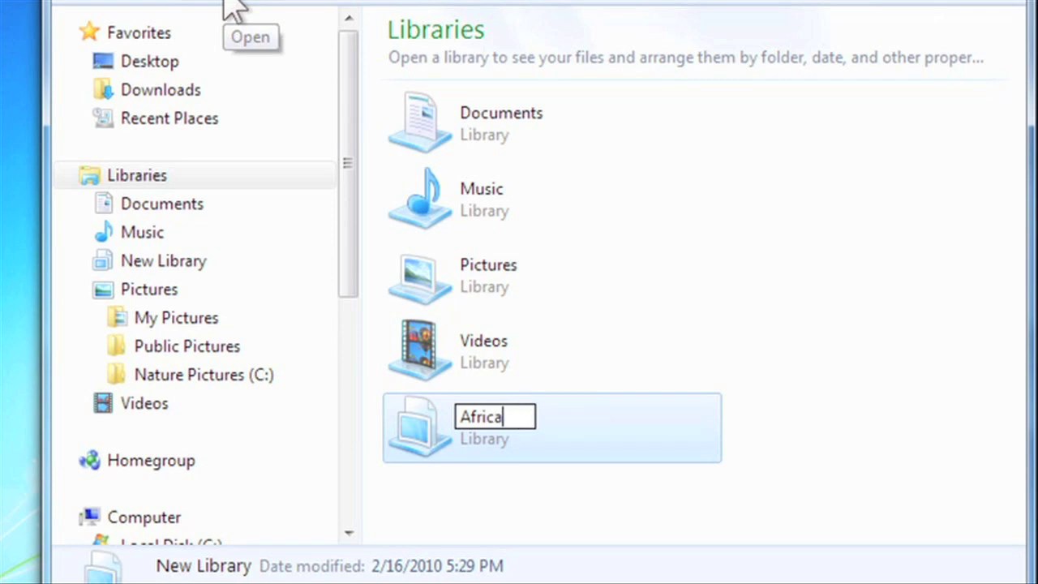
pyautogui.click(517, 532)
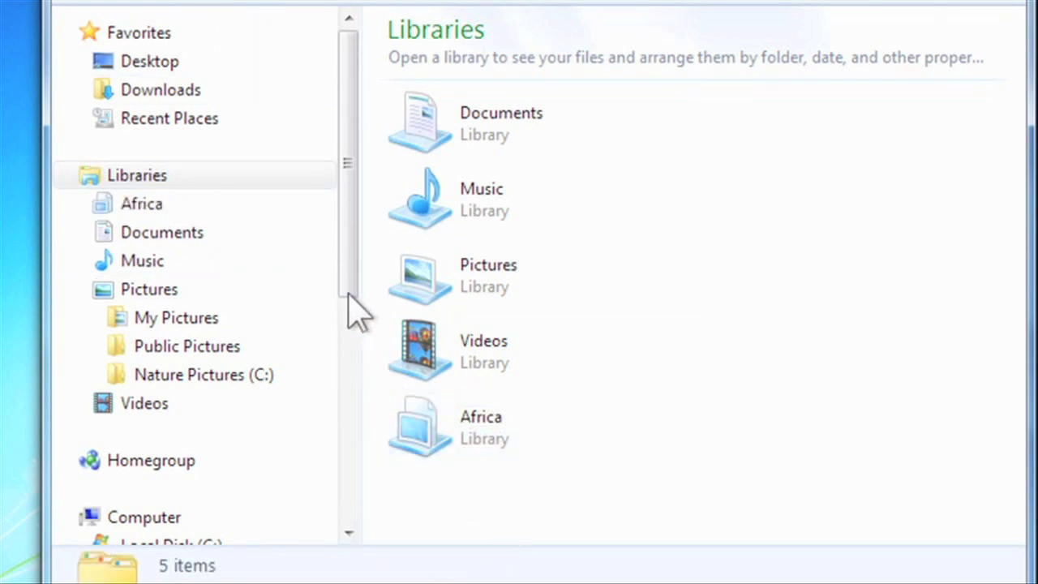
# - Include the Africa Images folder from Local Disk (C:) in the Africa library, and open that library
pyautogui.moveTo(348, 273); pyautogui.dragTo(336, 379)
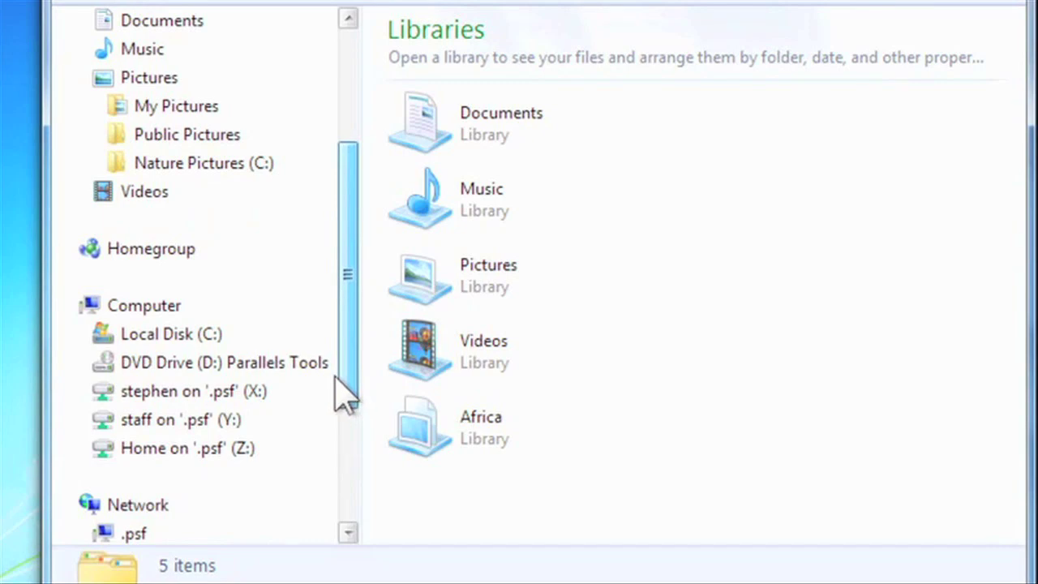
pyautogui.click(82, 335)
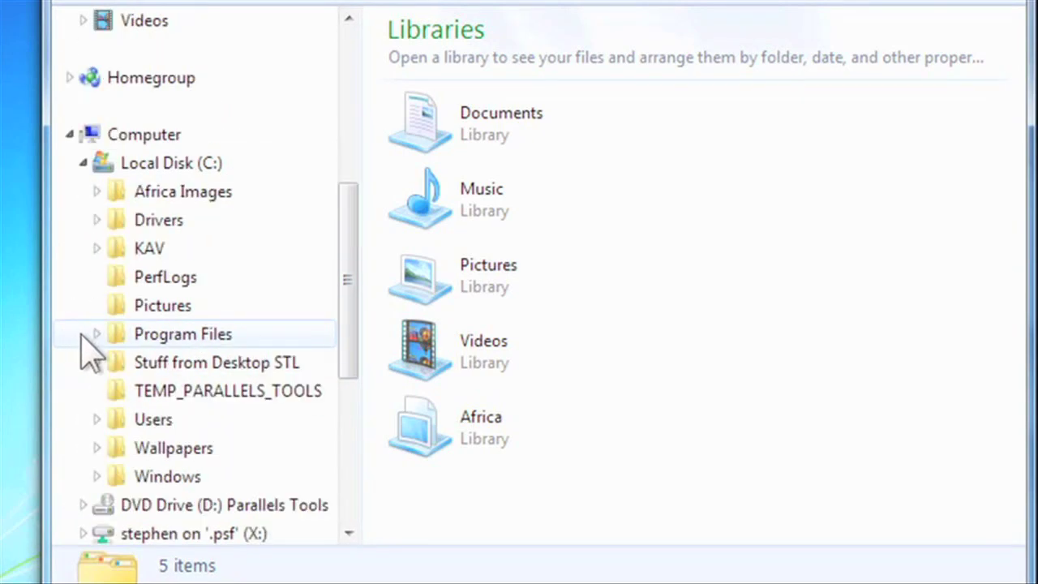
pyautogui.rightClick(146, 193)
pyautogui.moveTo(322, 290)
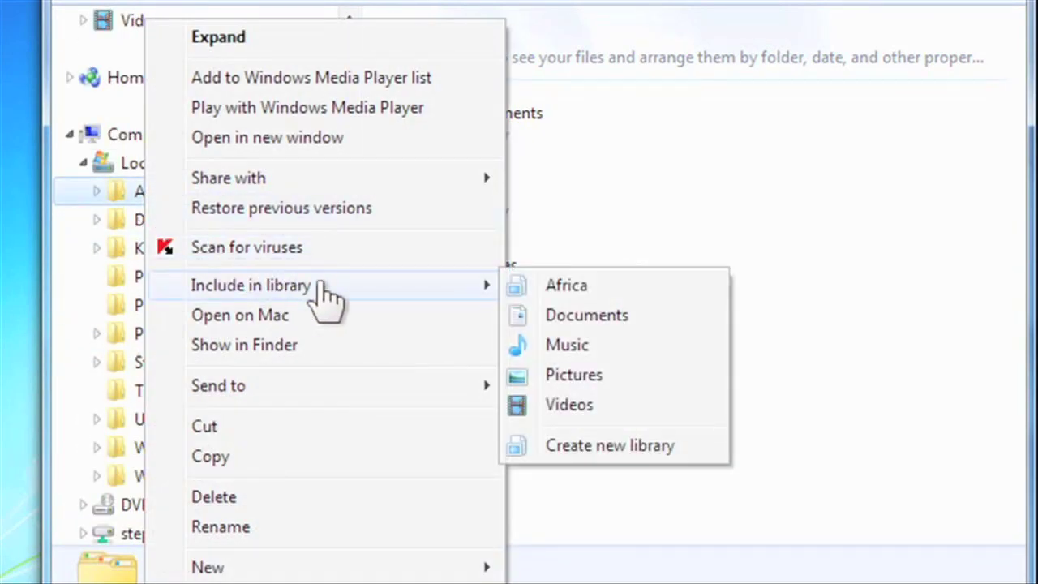
pyautogui.click(548, 285)
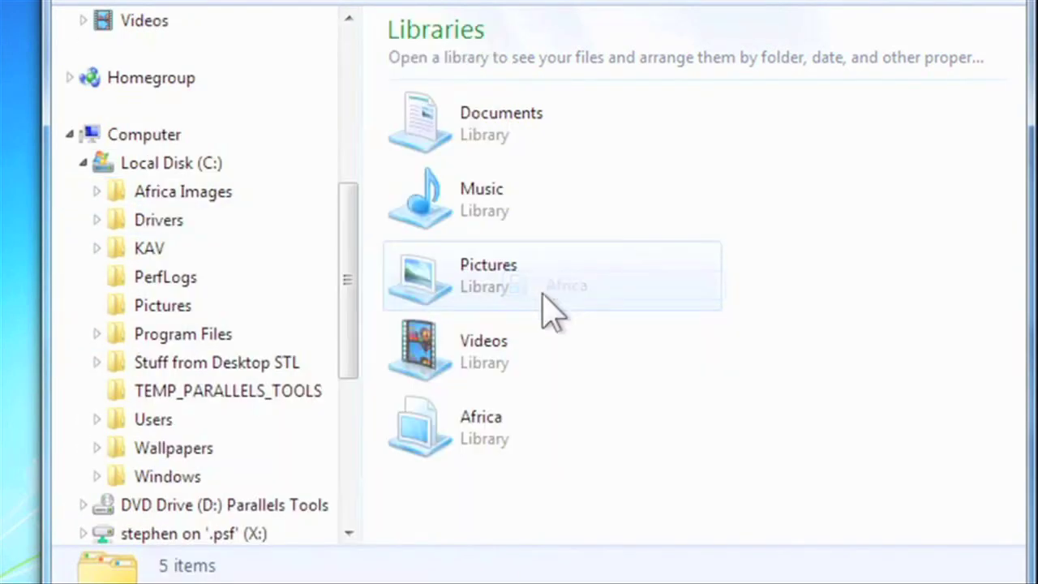
pyautogui.click(480, 452)
pyautogui.doubleClick(480, 452)
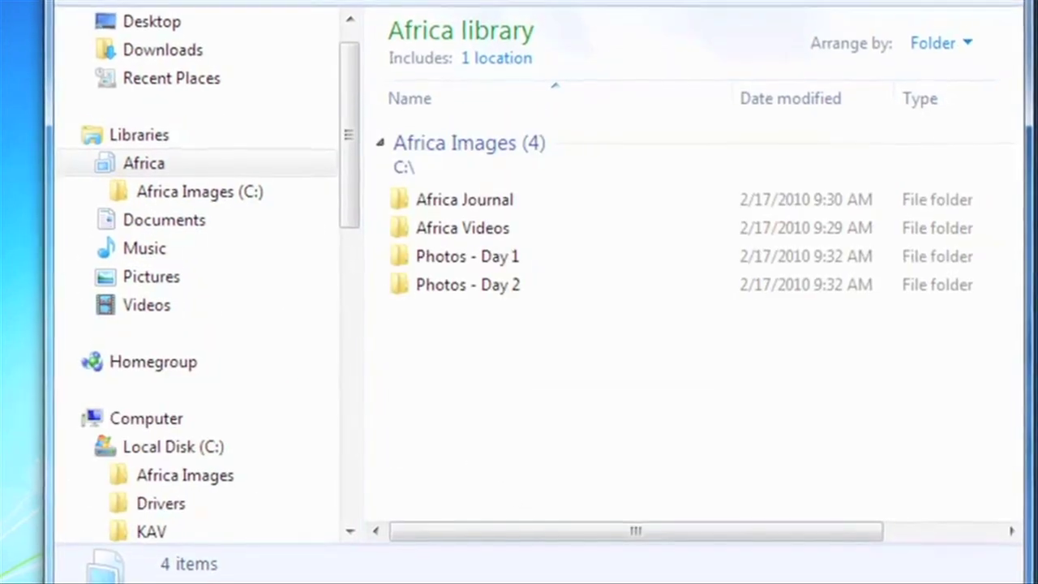